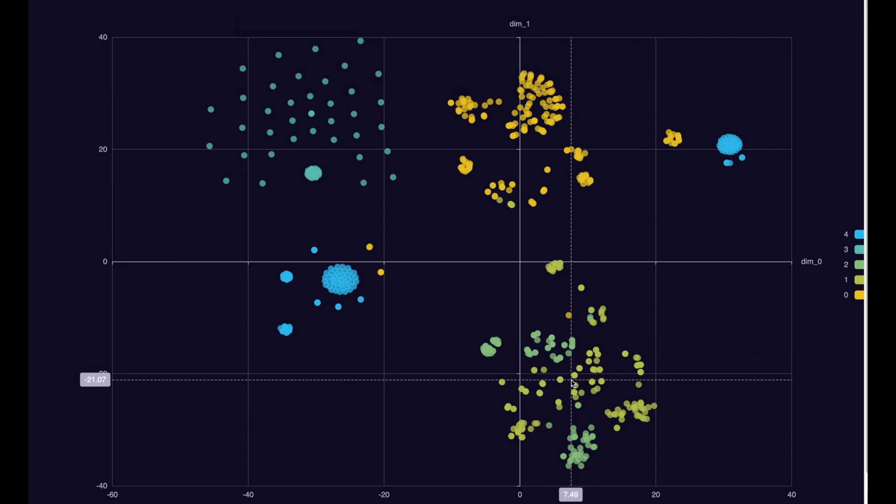
pyautogui.moveTo(561, 360)
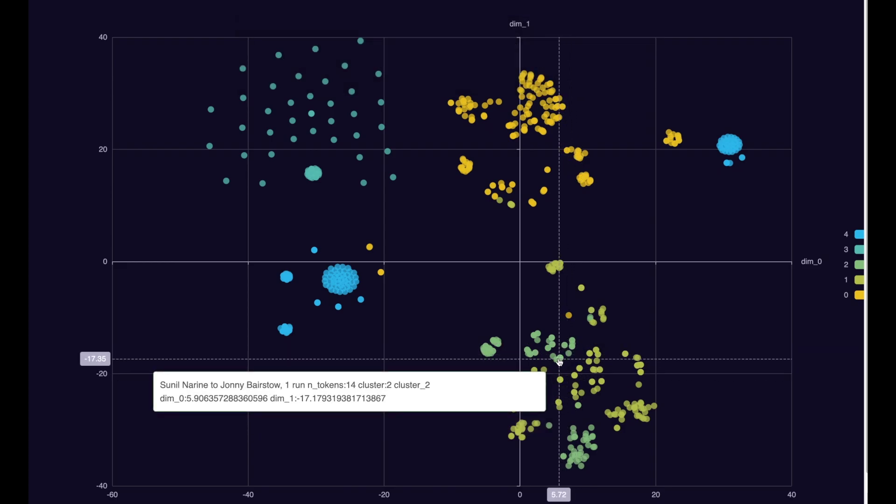
pyautogui.moveTo(587, 446)
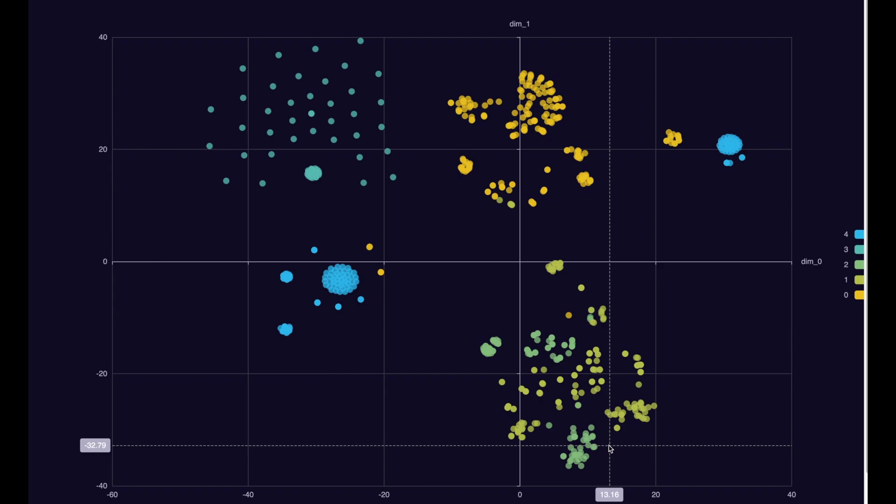
pyautogui.scroll(-1, 599, 445)
pyautogui.moveTo(573, 433)
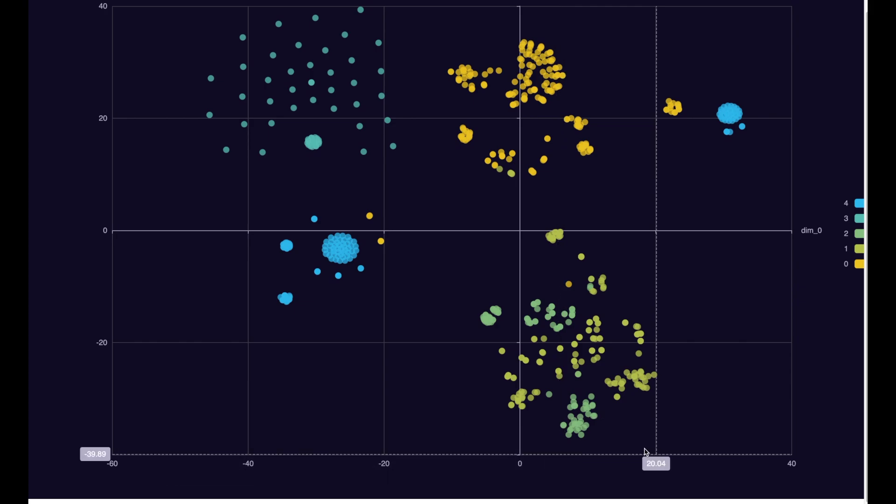
pyautogui.moveTo(586, 404)
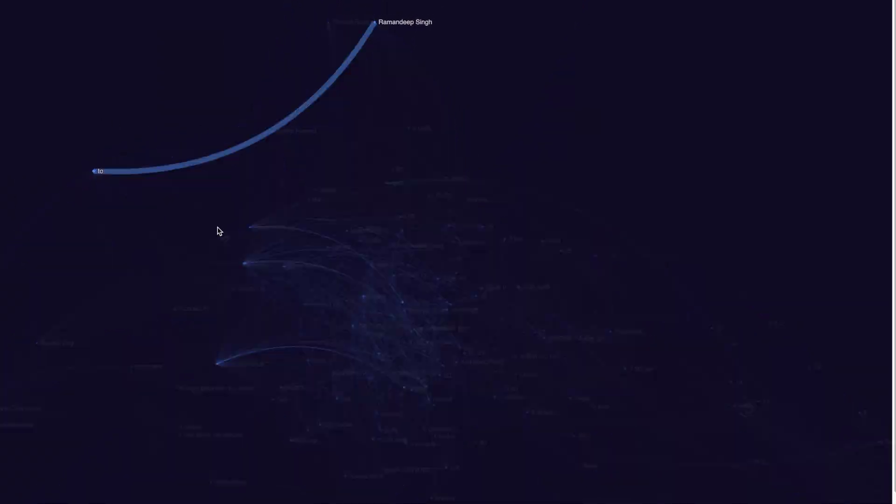
# - Inspect an edge of the knowledge graph to read the commentary sentence behind it
pyautogui.moveTo(241, 278)
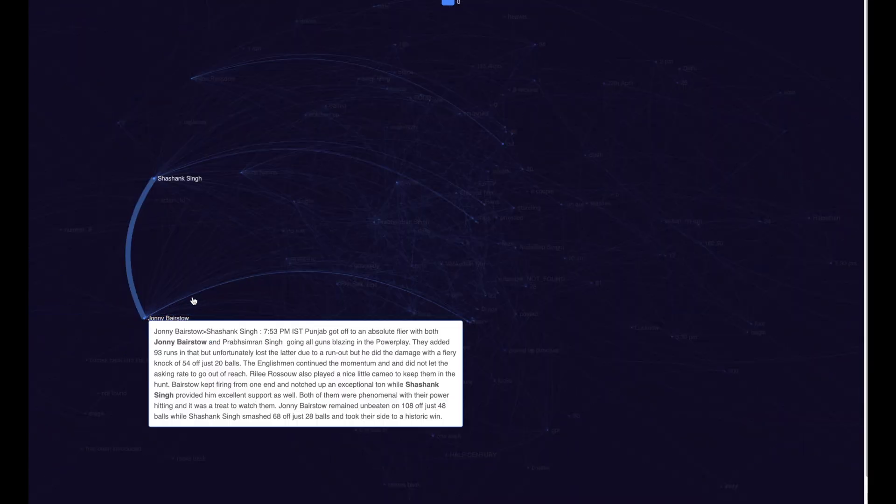
pyautogui.moveTo(471, 226)
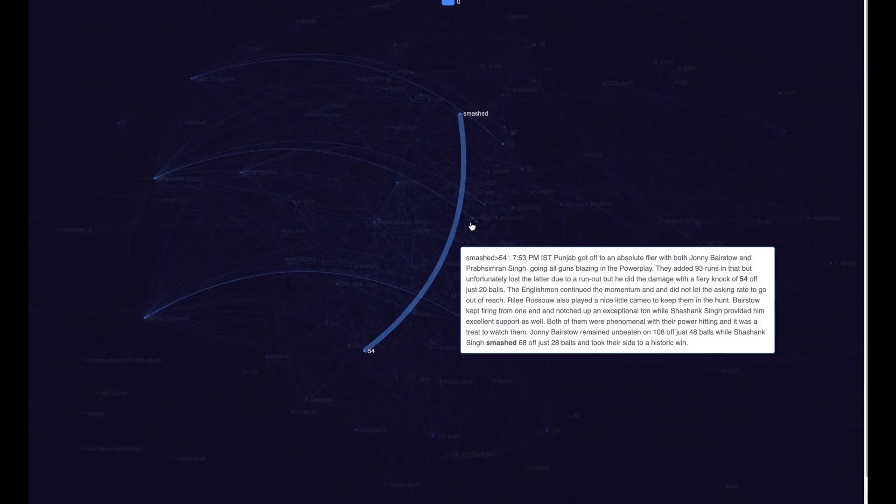
pyautogui.moveTo(487, 206)
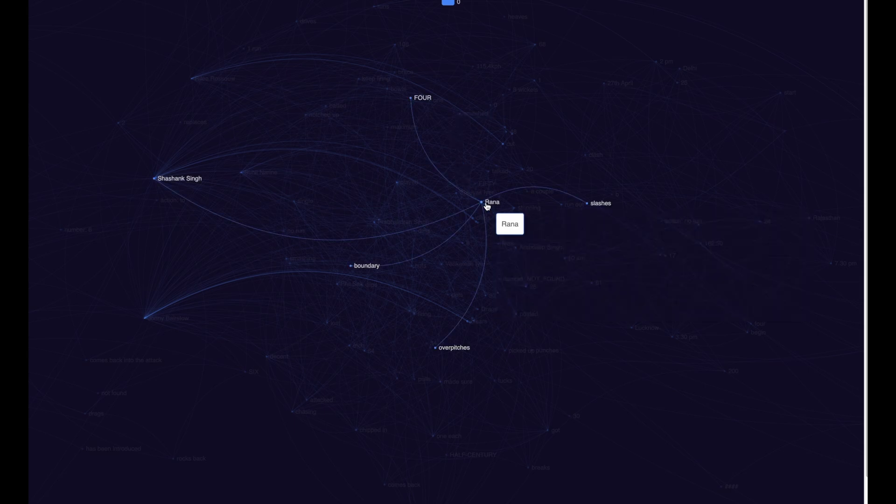
pyautogui.moveTo(451, 337)
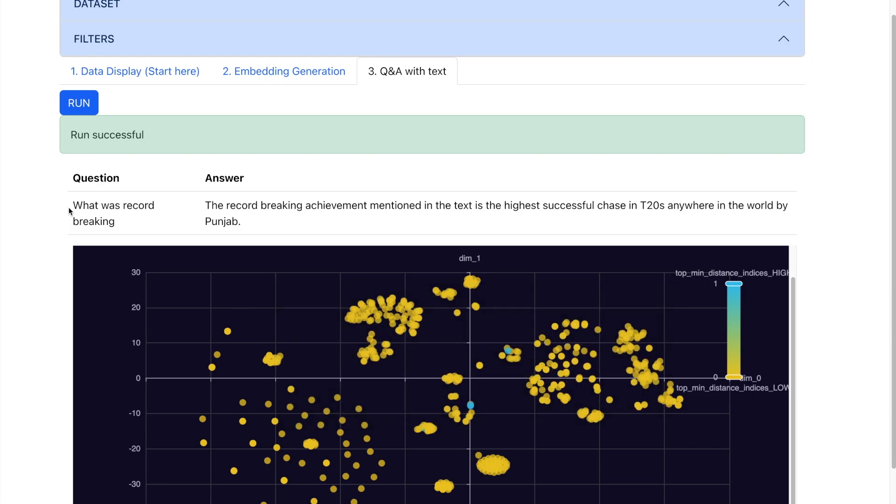
# - Highlight the question 'What was record breaking' and its answer to read them
pyautogui.moveTo(72, 206); pyautogui.dragTo(118, 220)
pyautogui.click(141, 223)
pyautogui.moveTo(205, 206); pyautogui.dragTo(264, 225)
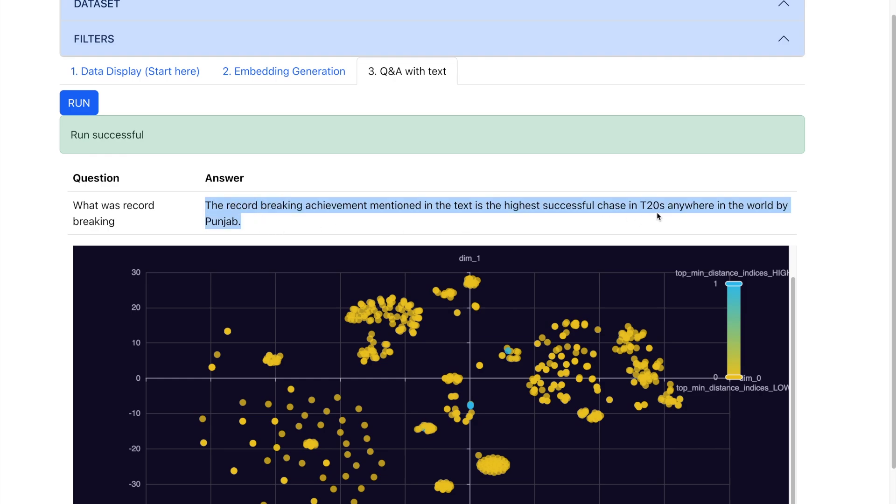
pyautogui.click(314, 222)
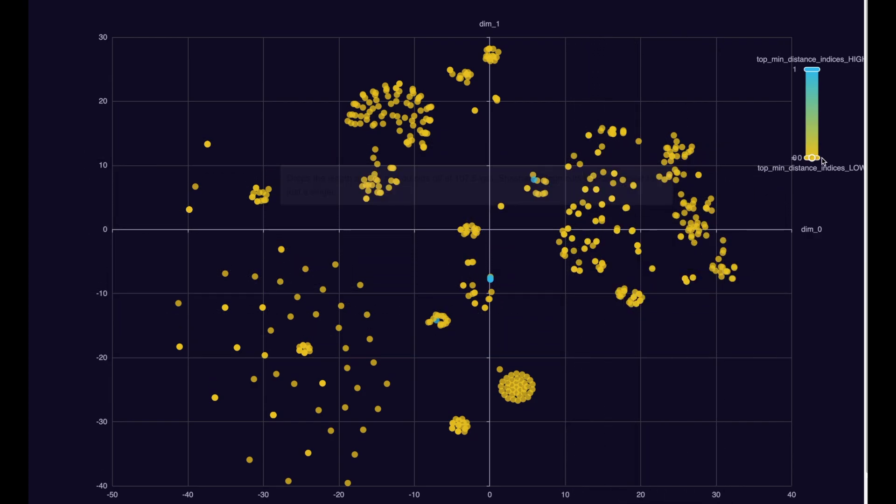
# - Filter the relevance plot to points valued 1, inspect them, then restore the range to 0
pyautogui.moveTo(812, 158); pyautogui.dragTo(811, 89)
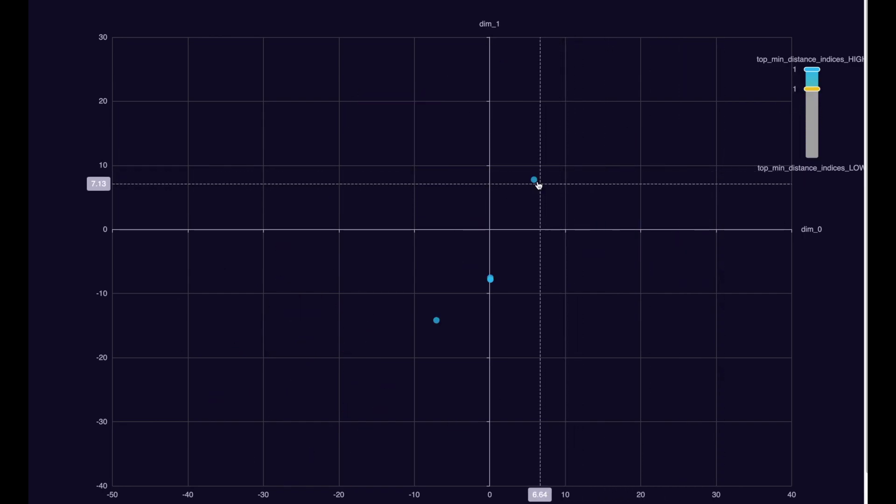
pyautogui.moveTo(535, 182)
pyautogui.moveTo(515, 240)
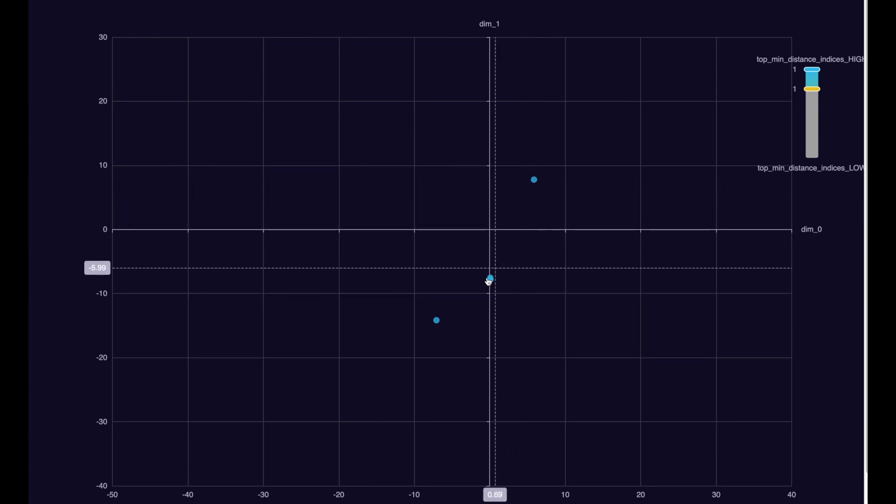
pyautogui.moveTo(489, 279)
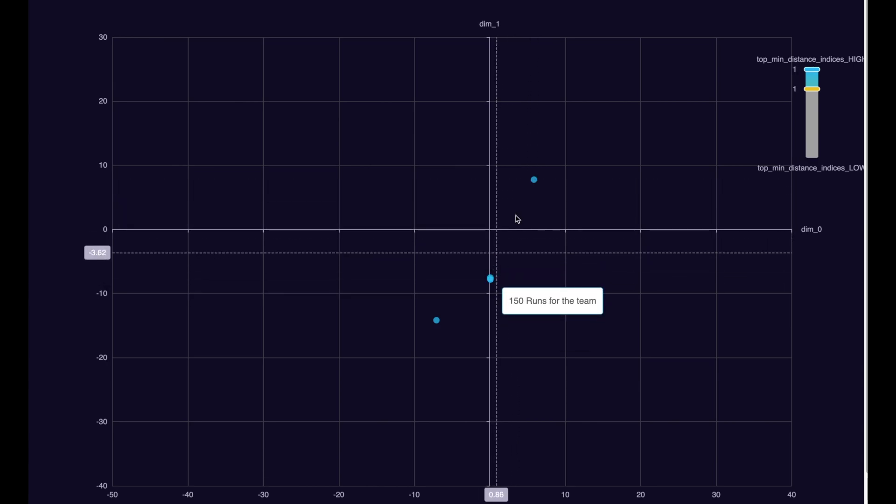
pyautogui.moveTo(534, 183)
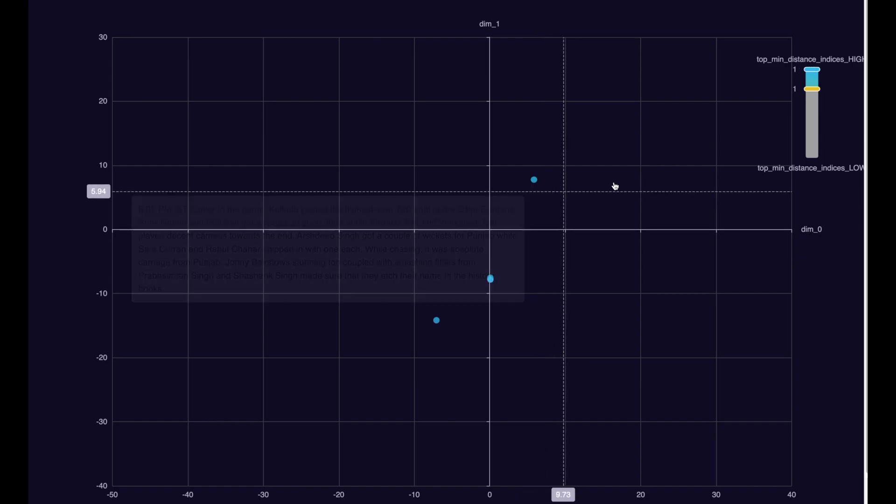
pyautogui.moveTo(811, 89); pyautogui.dragTo(812, 159)
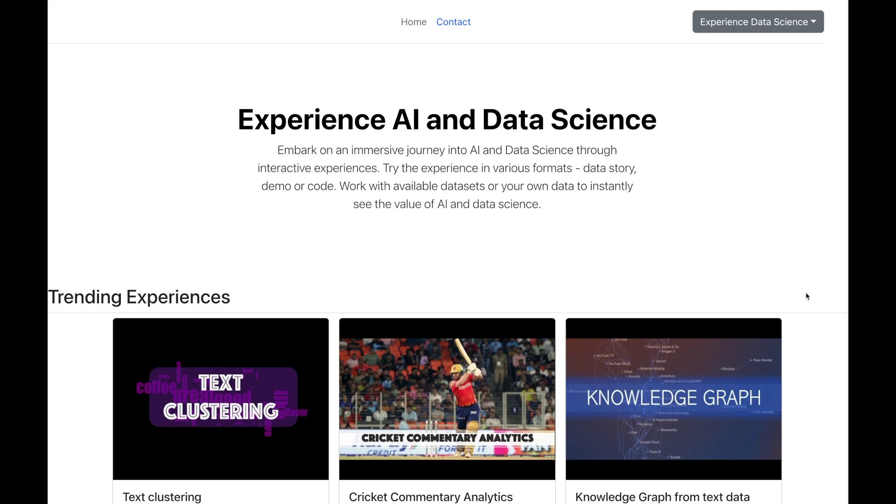
# - Find the Cricket Commentary Analytics card among the trending experiences
pyautogui.scroll(-1, 818, 294)
pyautogui.scroll(-3, 819, 294)
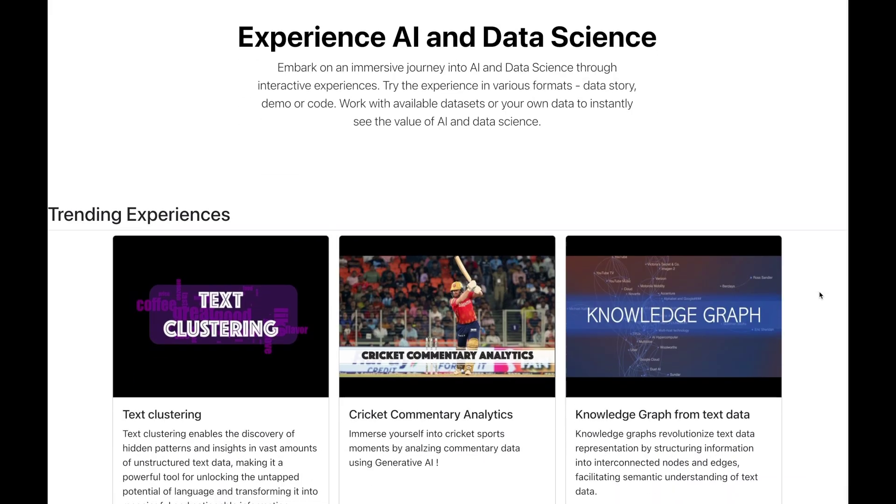
pyautogui.scroll(-2, 820, 295)
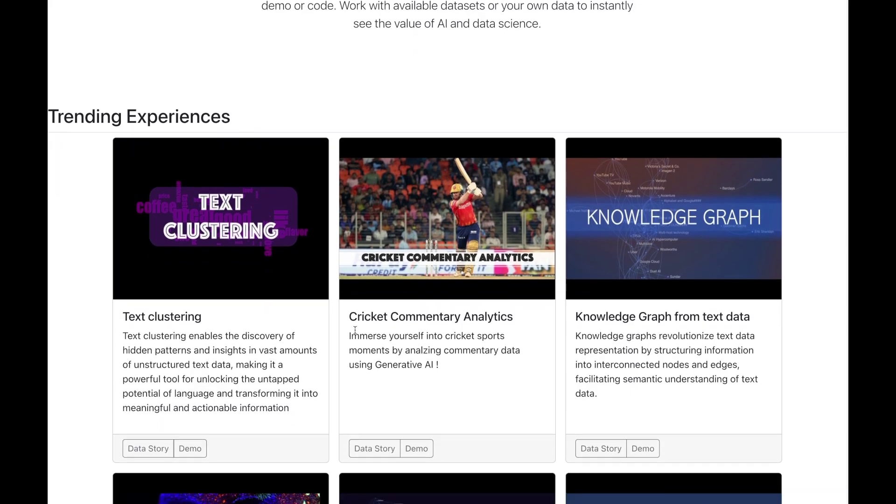
pyautogui.moveTo(351, 316); pyautogui.dragTo(534, 320)
pyautogui.click(534, 320)
# - Copy the ipl_kkr_pbks_txt play dataset from the demo into Your Datasets, then view the Add options
pyautogui.click(417, 448)
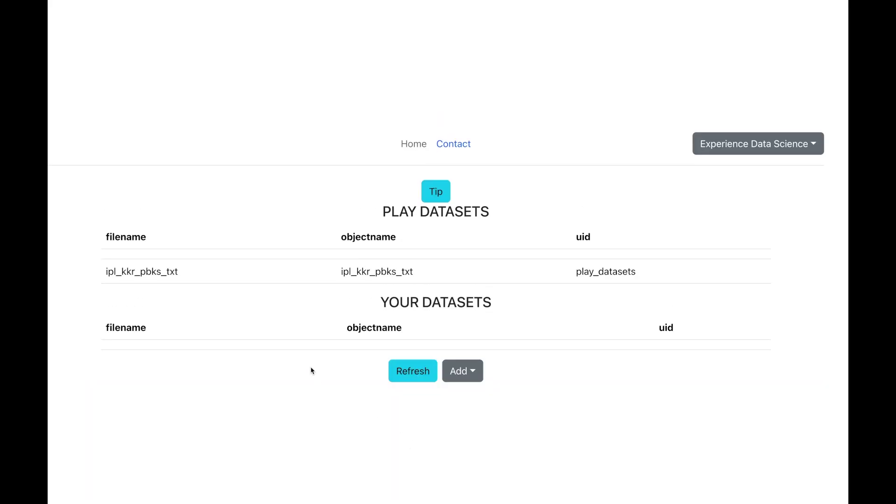
pyautogui.click(266, 274)
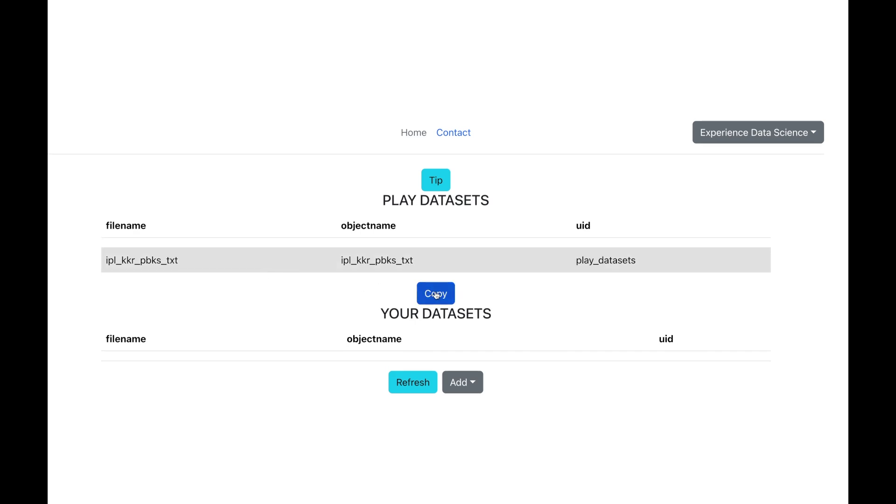
pyautogui.click(436, 295)
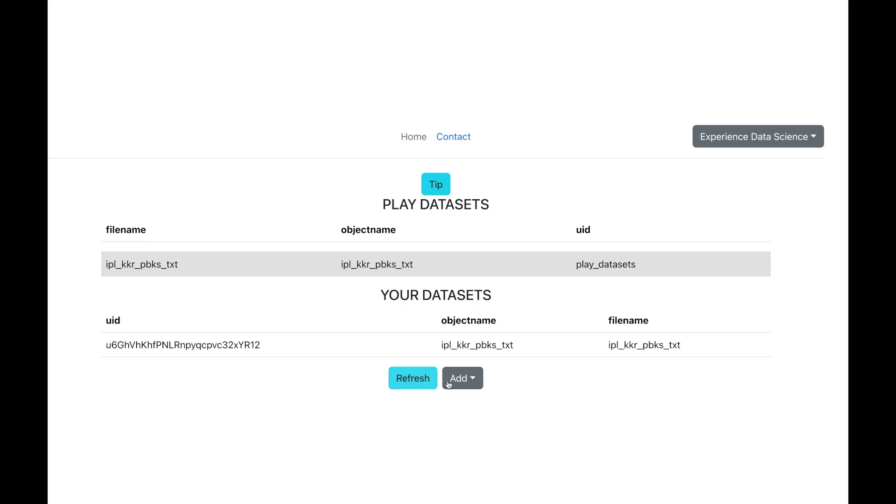
pyautogui.click(472, 380)
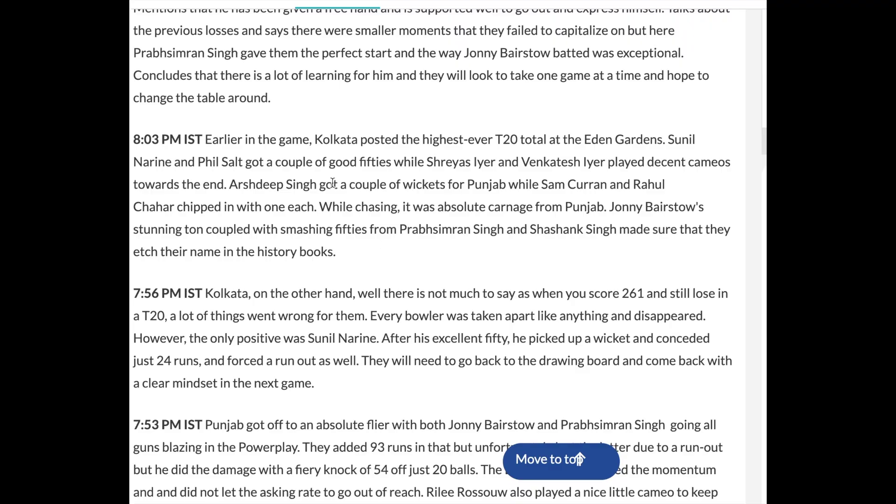
pyautogui.scroll(15, 332, 183)
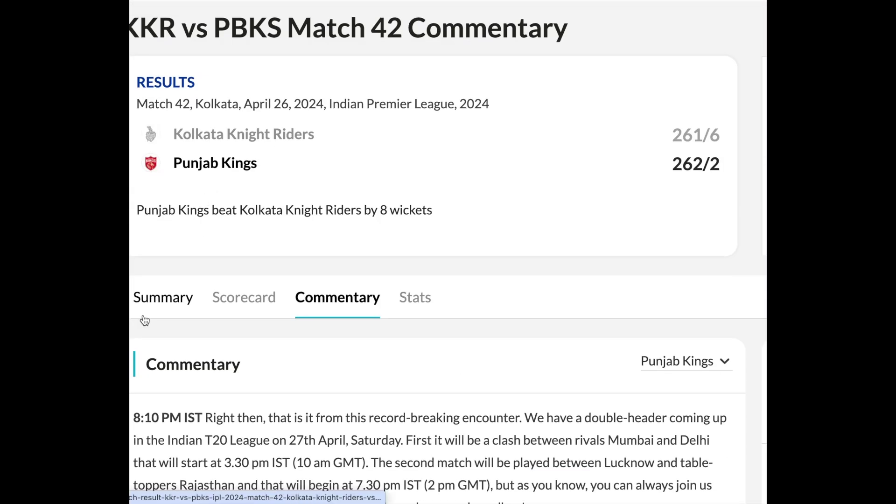
# - Select the match's ball-by-ball commentary text from the 8:10 PM wrap-up through the 8:05 PM entry
pyautogui.scroll(-1, 143, 335)
pyautogui.moveTo(143, 335); pyautogui.dragTo(206, 443)
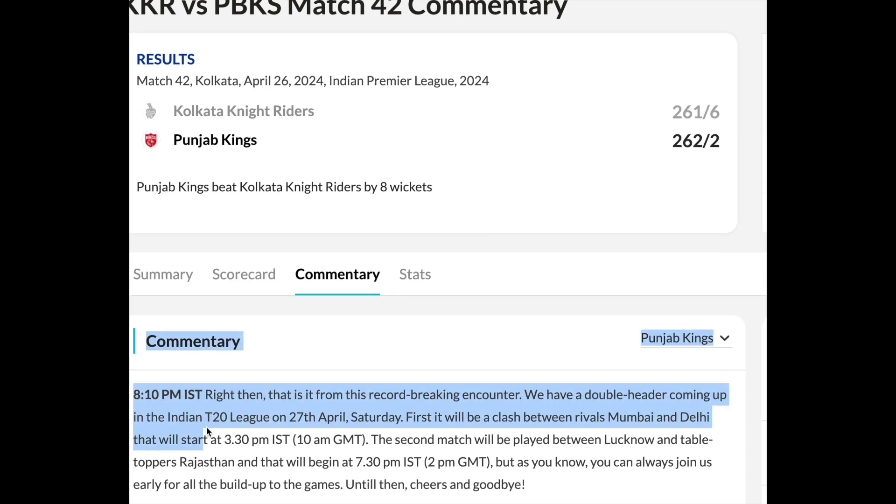
pyautogui.scroll(-5, 206, 433)
pyautogui.scroll(-6, 223, 419)
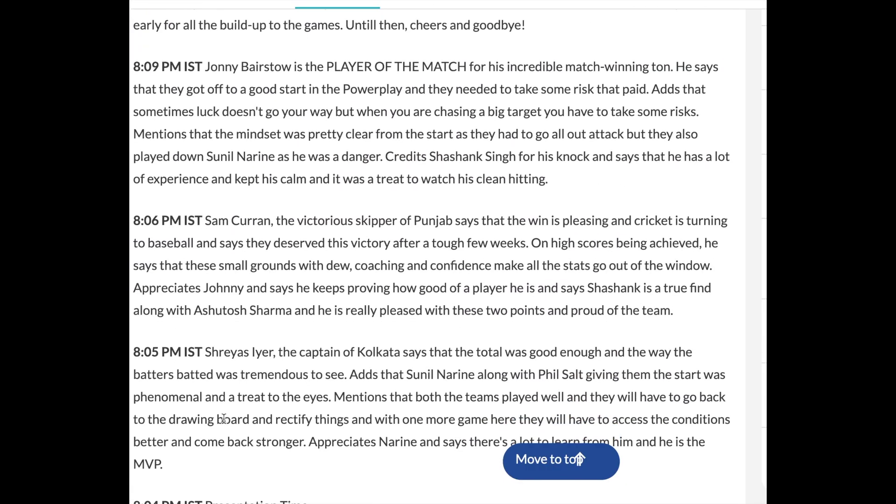
pyautogui.keyDown('shift'); pyautogui.click(183, 403); pyautogui.keyUp('shift')
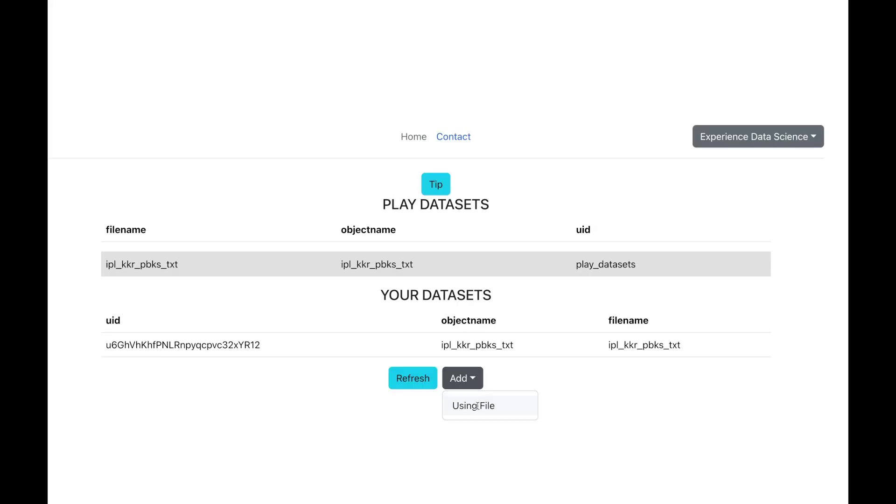
pyautogui.click(479, 409)
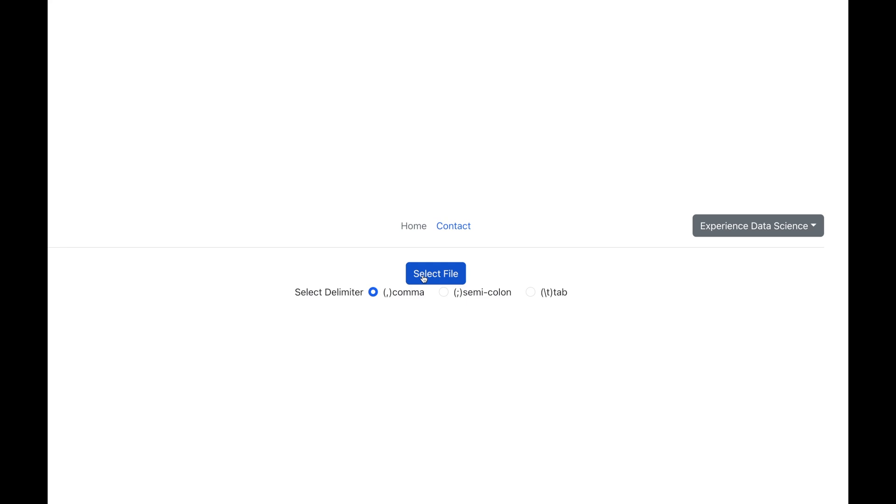
# - Add my_commentary.txt as a datasource using the (;) semicolon delimiter
pyautogui.click(444, 292)
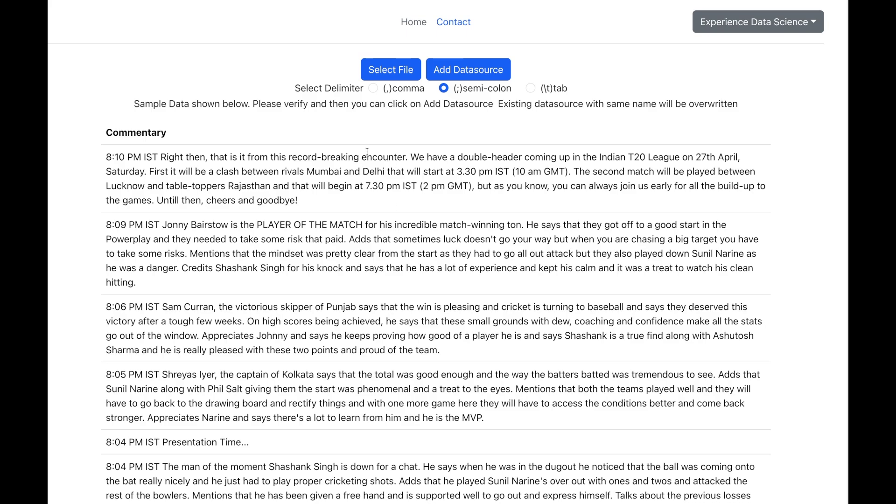
pyautogui.click(485, 71)
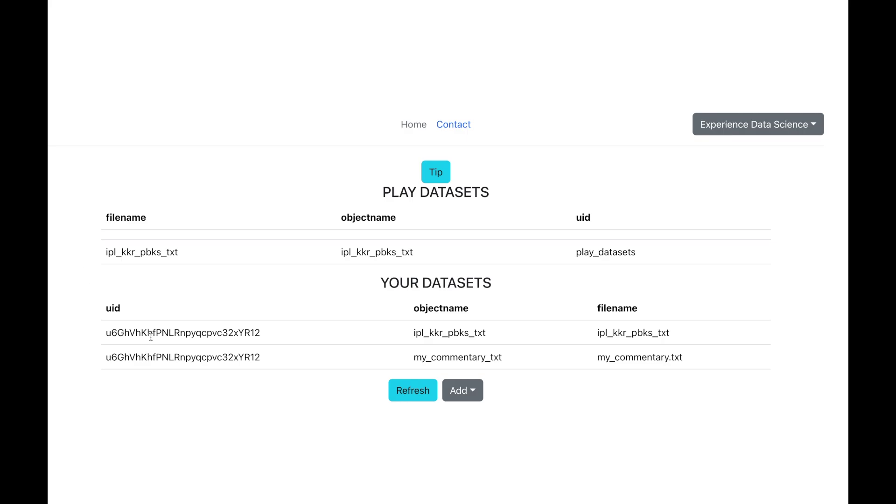
# - Run Data Display on my_commentary_txt showing 10 records of the Commentary column, sharable
pyautogui.click(151, 335)
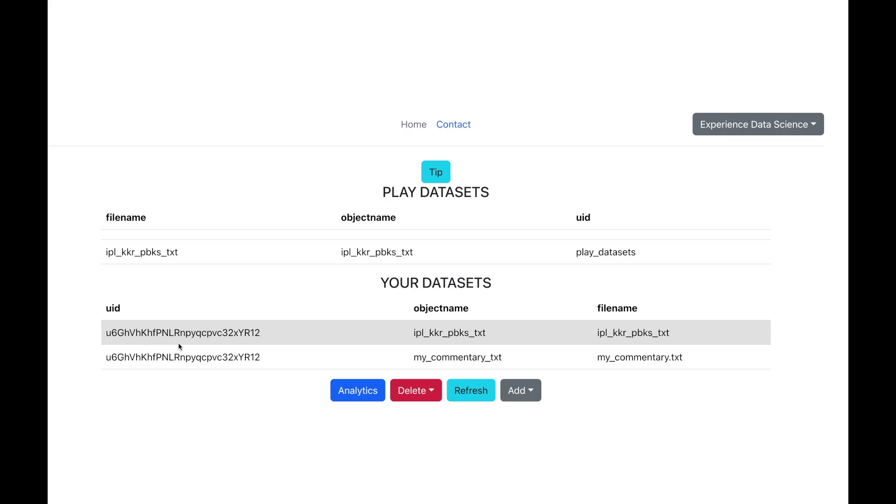
pyautogui.click(346, 390)
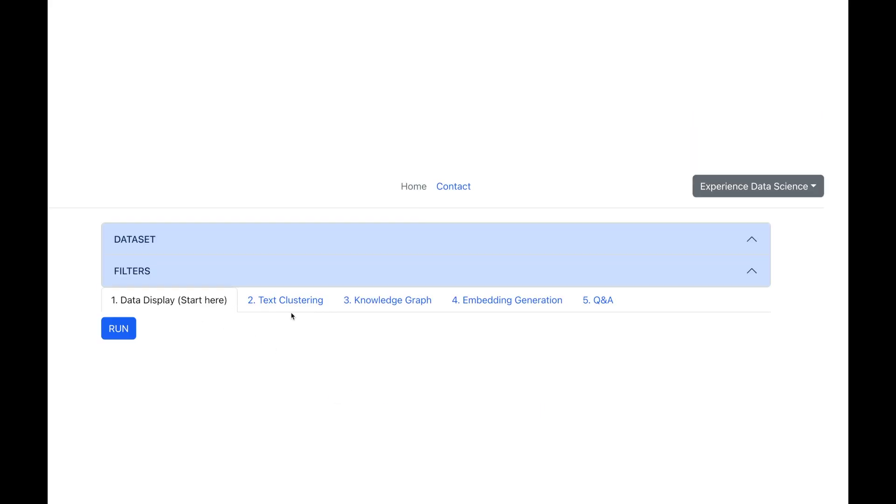
pyautogui.click(123, 337)
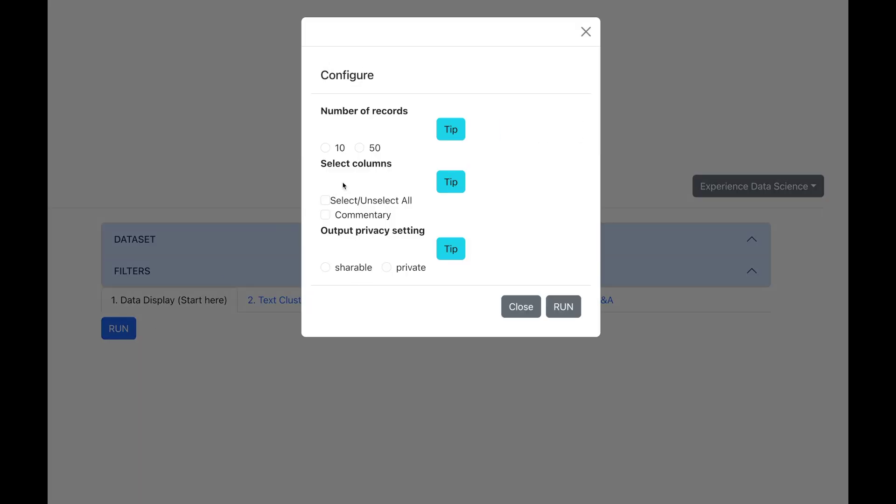
pyautogui.moveTo(457, 133)
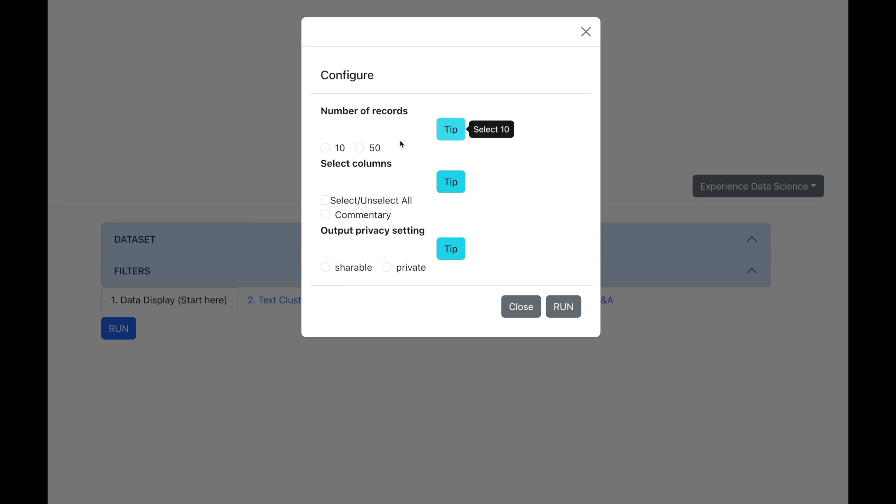
pyautogui.click(325, 148)
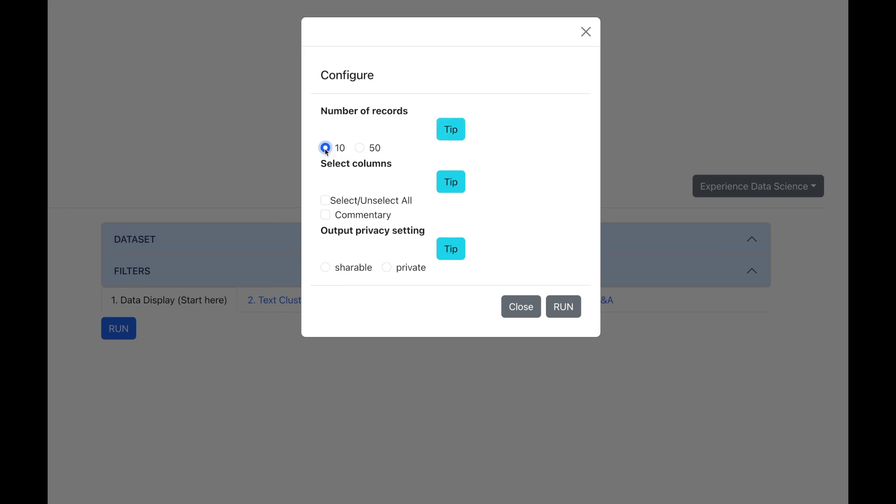
pyautogui.click(326, 216)
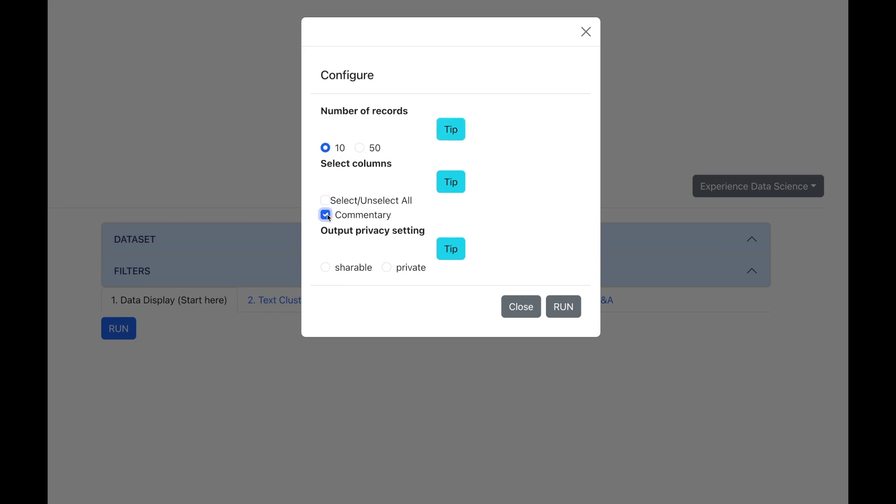
pyautogui.click(325, 268)
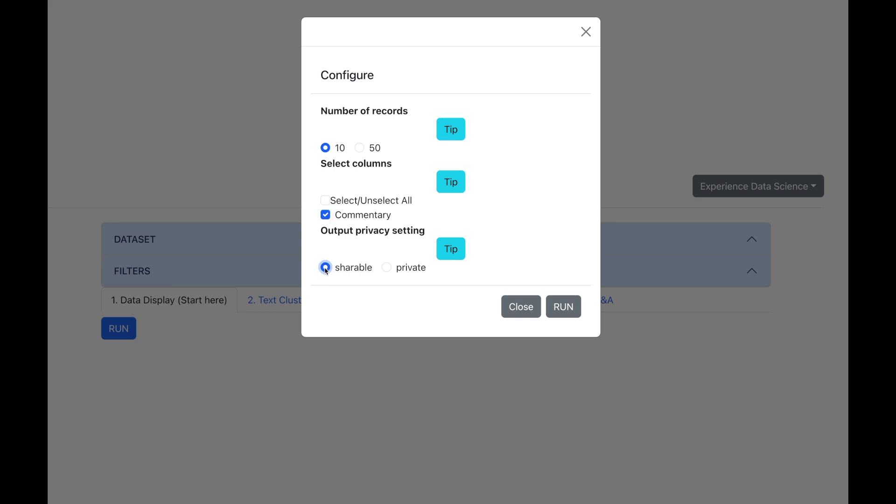
pyautogui.click(574, 310)
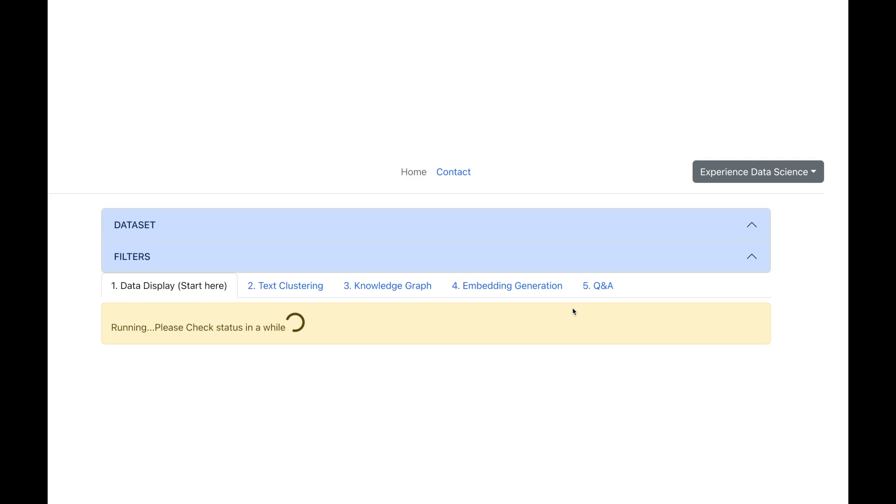
# - Review the first displayed commentary entry in the results
pyautogui.scroll(-3, 666, 461)
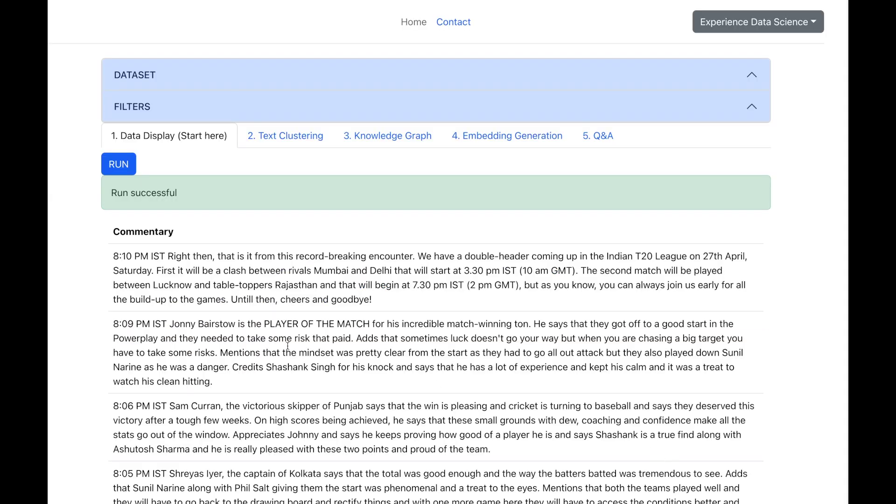
pyautogui.moveTo(115, 255); pyautogui.dragTo(390, 333)
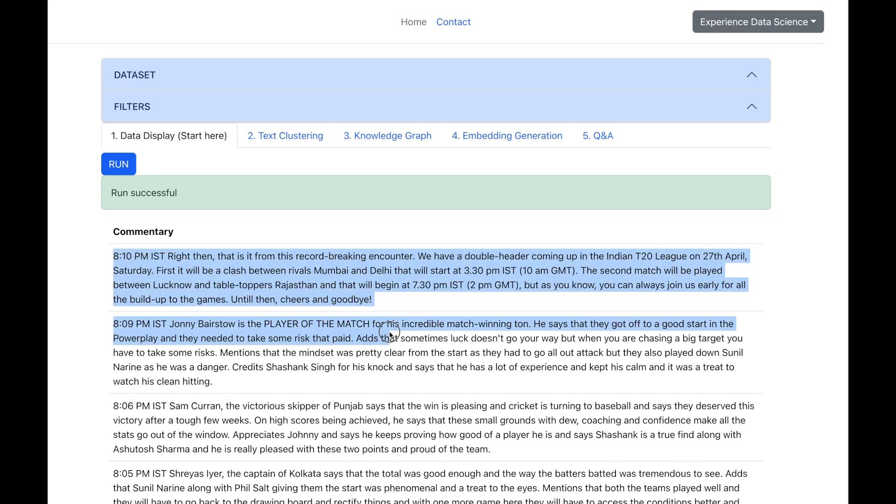
pyautogui.click(426, 333)
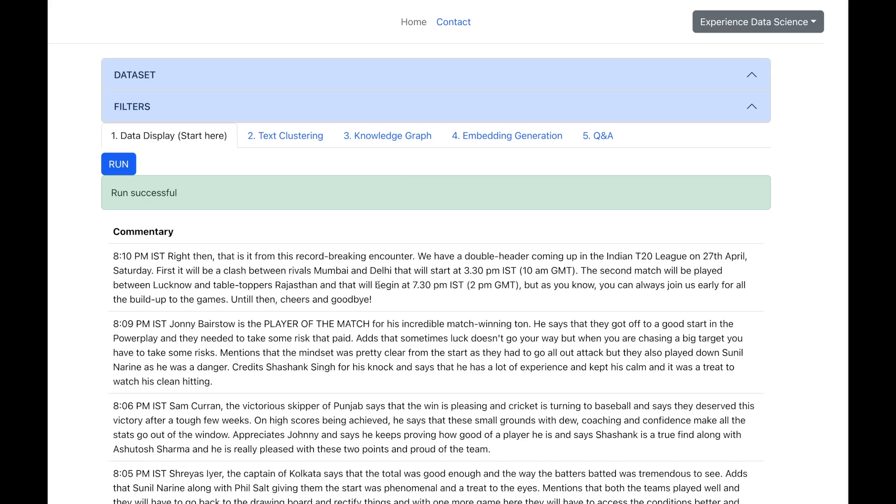
pyautogui.click(274, 136)
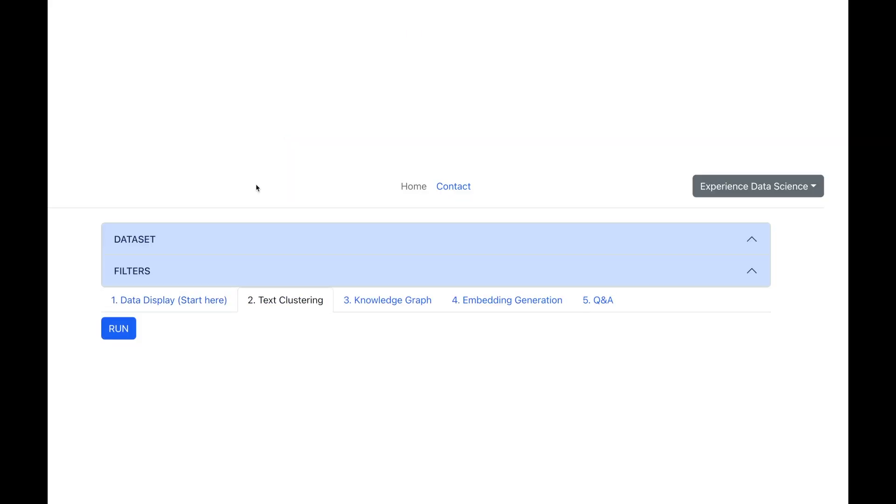
# - Run text clustering on Commentary with all columns, 5 clusters, OPENAI_EMBEDDINGS, saved sharable output
pyautogui.click(124, 335)
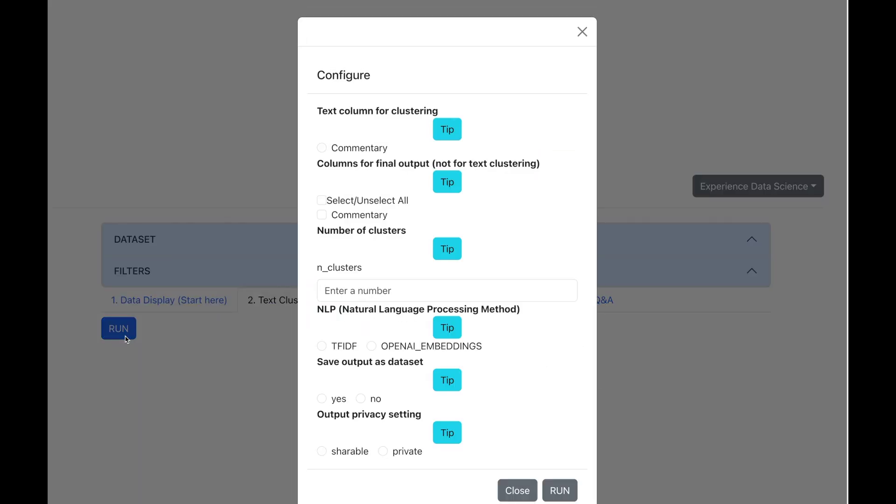
pyautogui.click(360, 149)
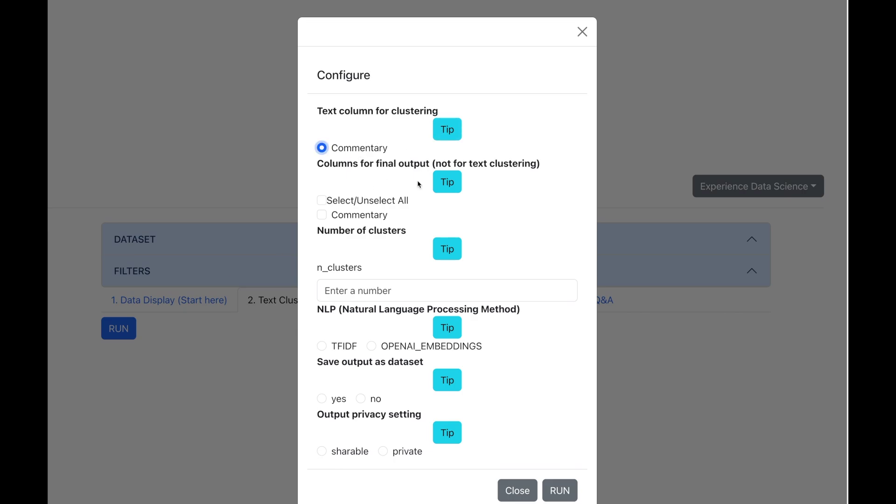
pyautogui.click(324, 202)
pyautogui.press('Tab')
pyautogui.press('Tab')
pyautogui.press('Tab')
pyautogui.write('5')
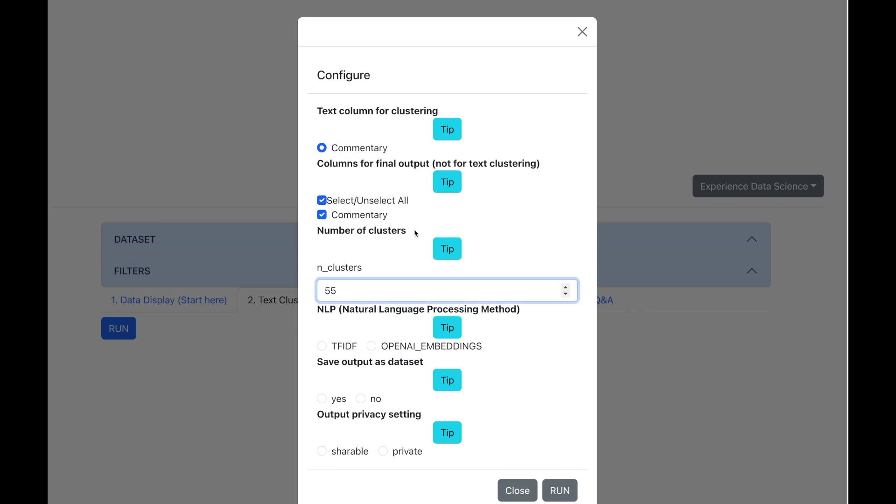
pyautogui.click(372, 346)
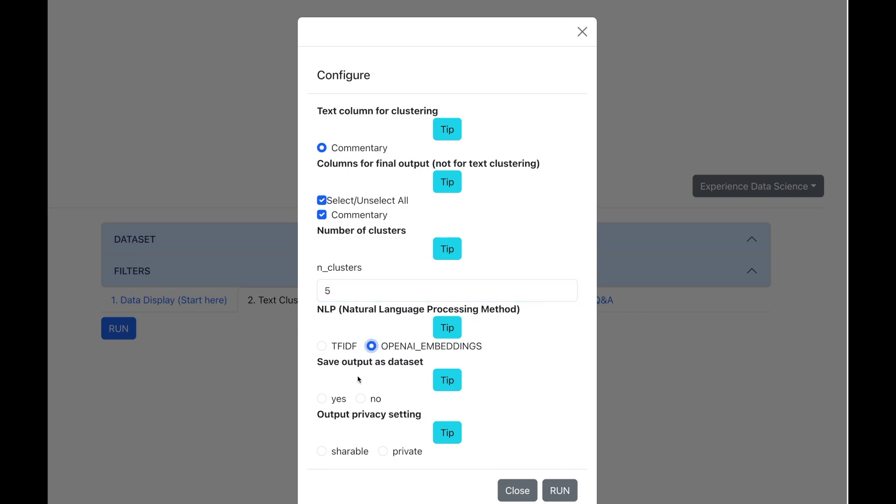
pyautogui.click(322, 399)
pyautogui.click(322, 453)
pyautogui.click(570, 491)
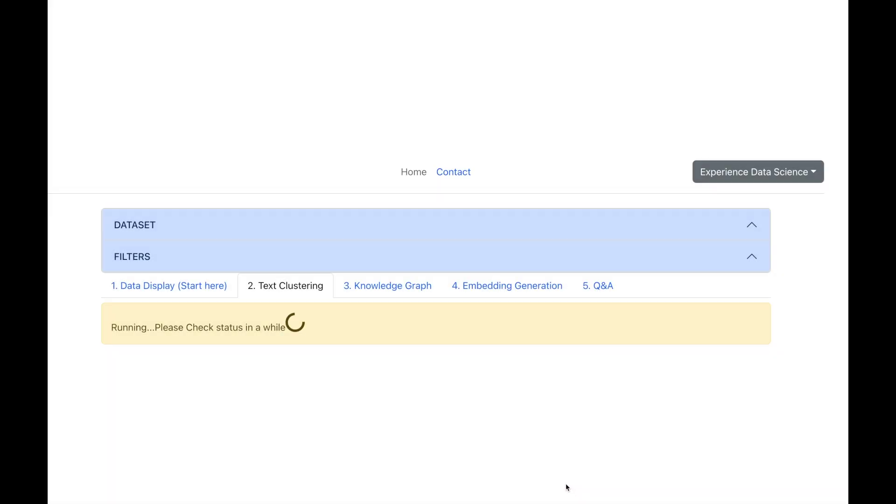
# - Scroll to the clustering scatter plot and inspect points in clusters 0 to 4
pyautogui.scroll(-3, 813, 404)
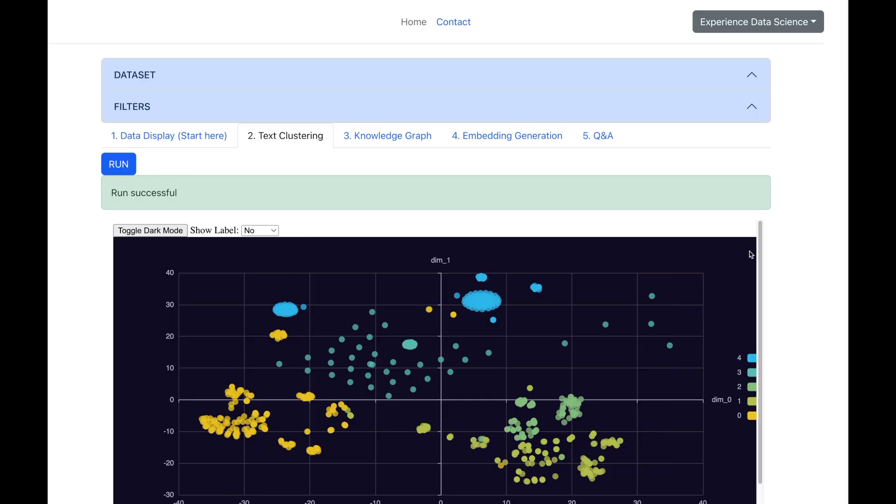
pyautogui.scroll(-1, 773, 235)
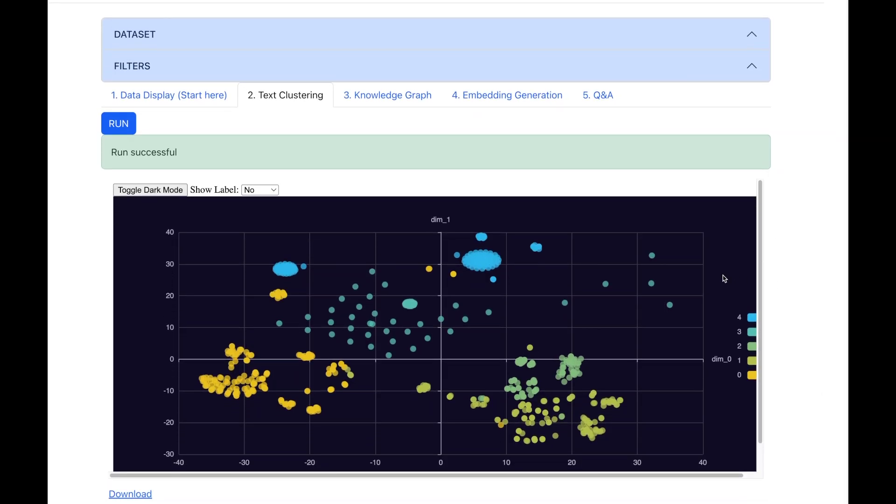
pyautogui.scroll(-1, 688, 292)
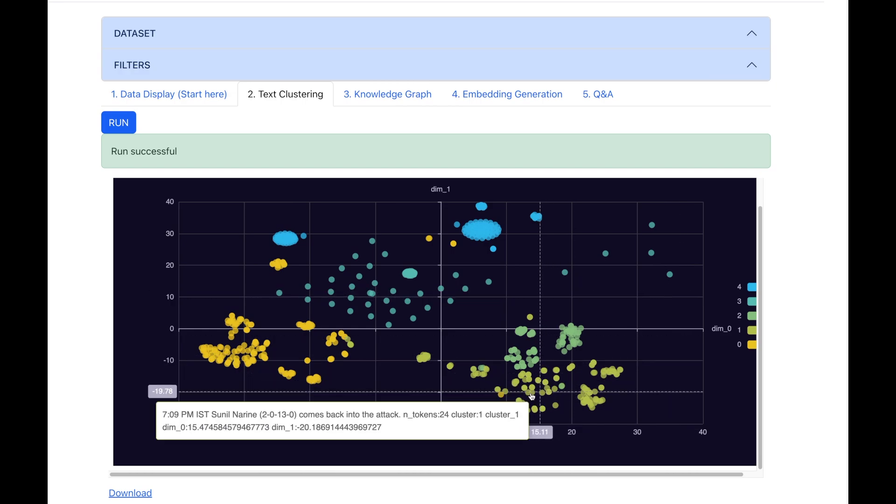
pyautogui.moveTo(534, 363)
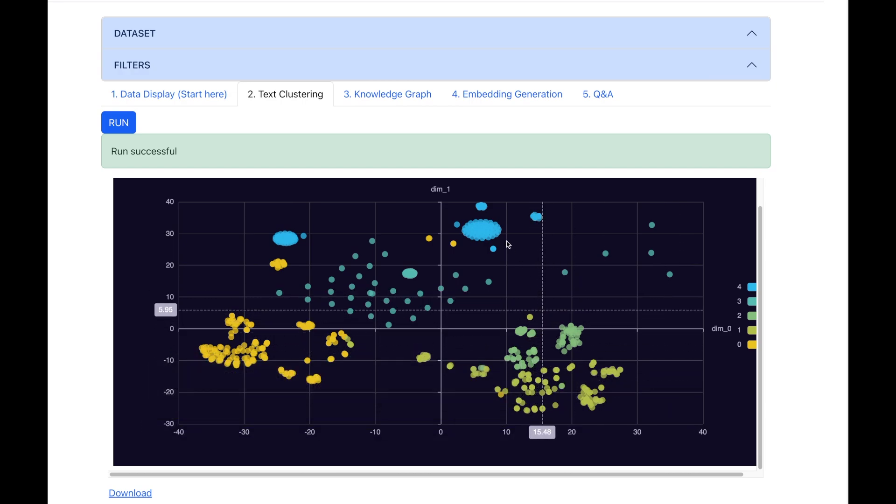